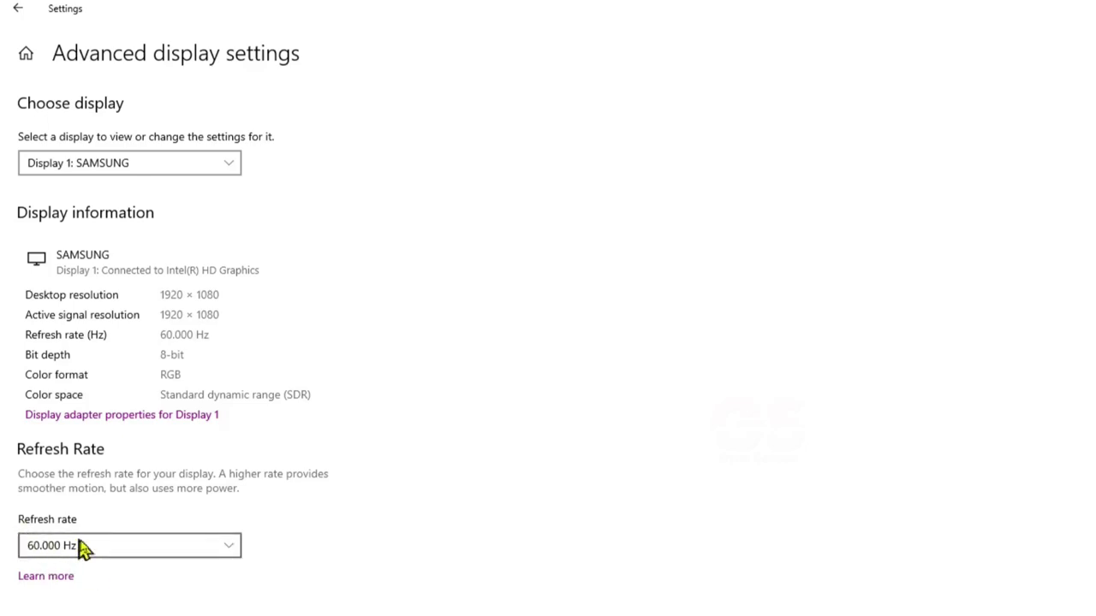
- Review the refresh rate options offered for Display 1 in the advanced display settings and close the Settings window
left_click(121, 545)
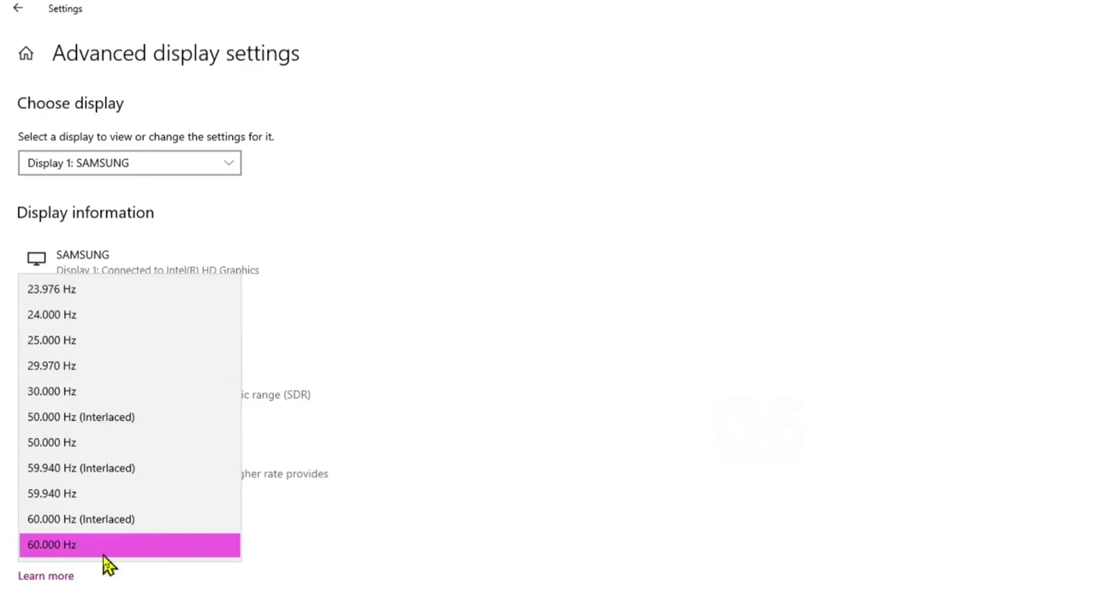
key("Return")
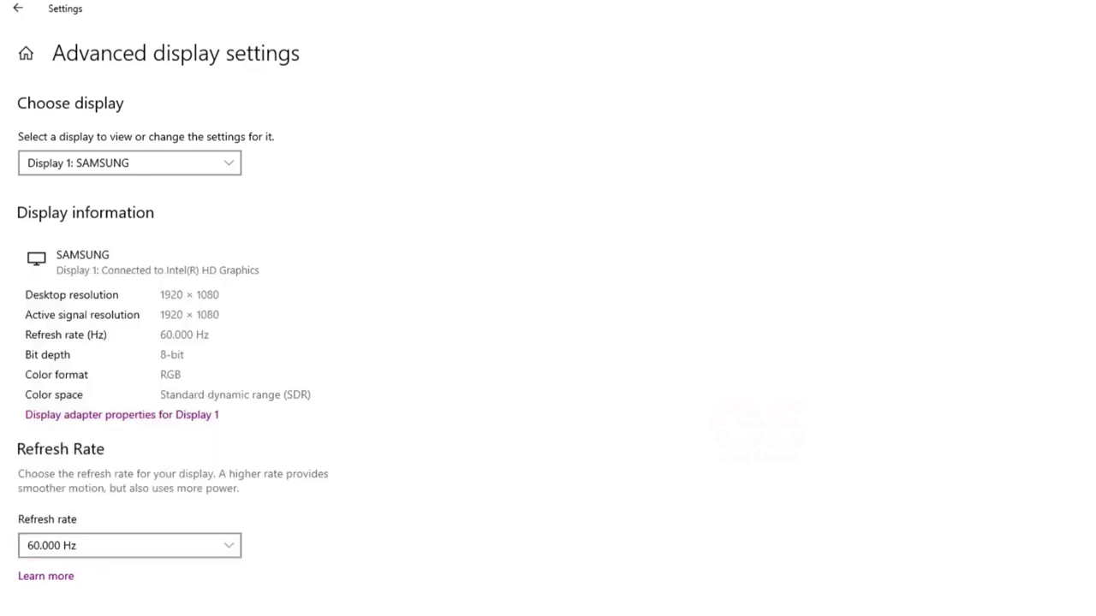
left_click(78, 552)
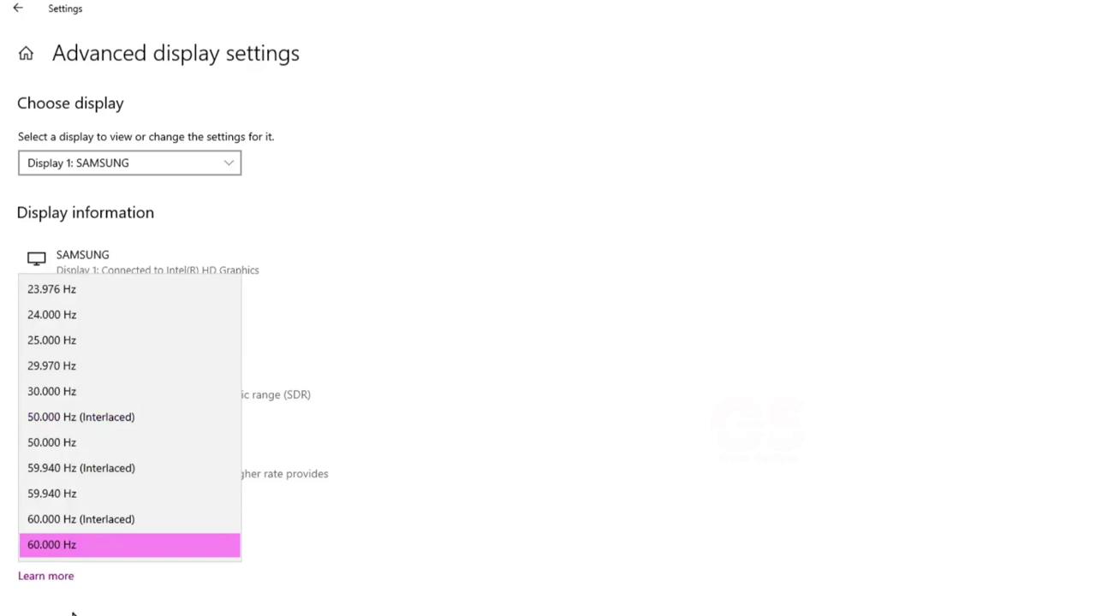
left_click(151, 589)
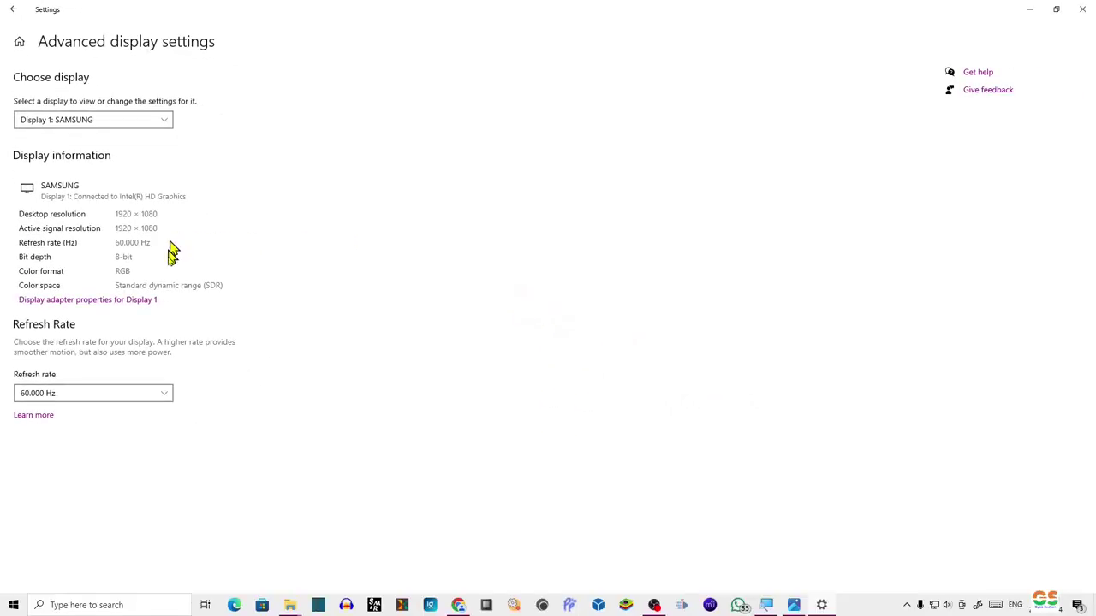
left_click(1082, 8)
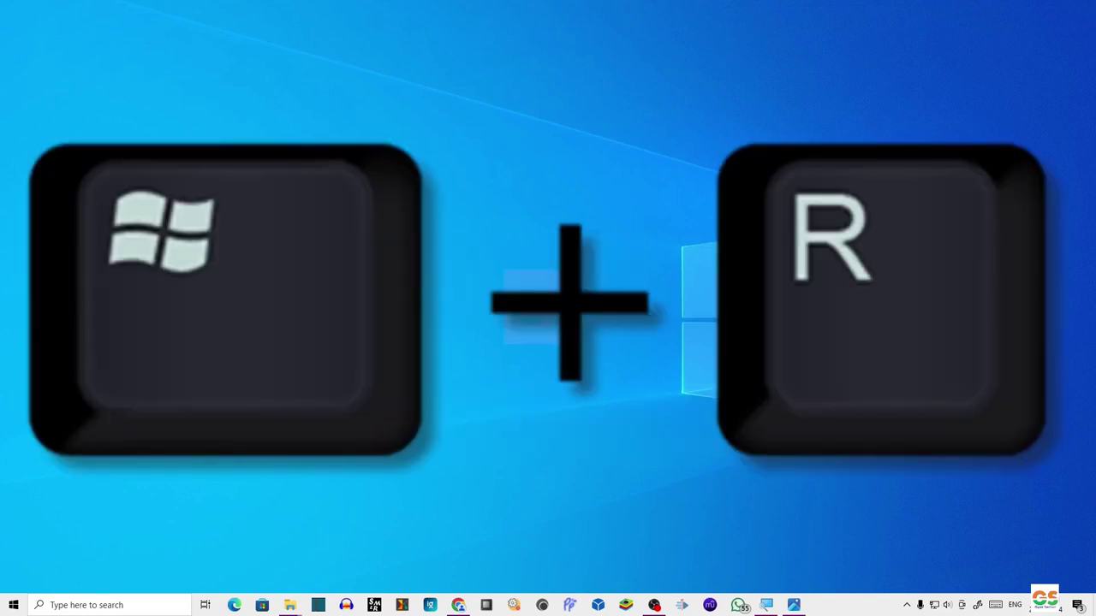
- Open Command Prompt by running cmd from the Run dialog and maximize its window
key("super+r")
left_click_drag(126, 488, 587, 220)
left_click(536, 257)
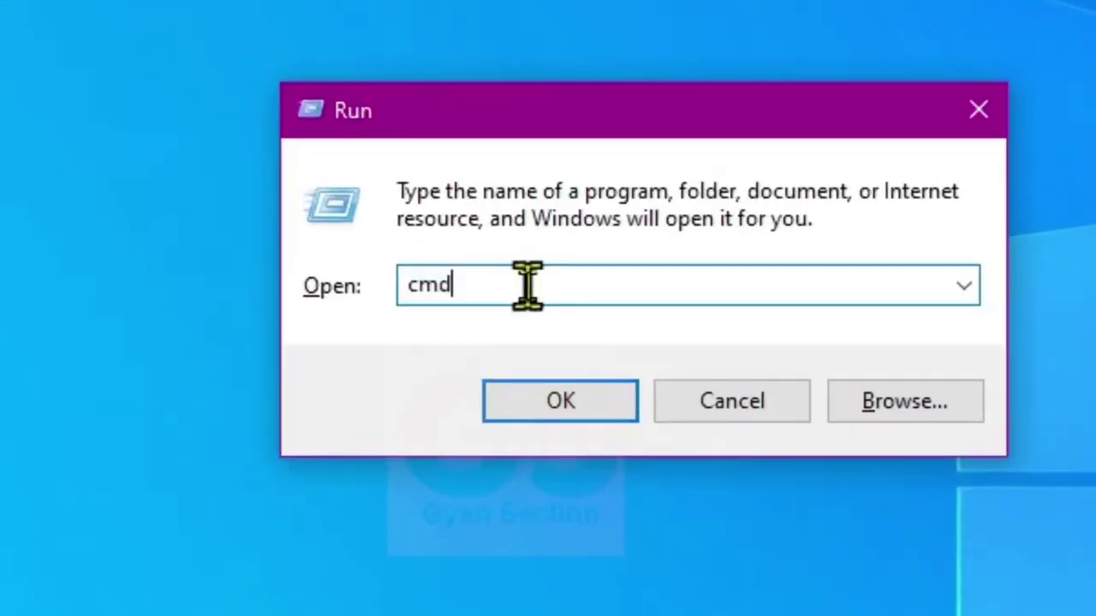
left_click_drag(527, 285, 384, 313)
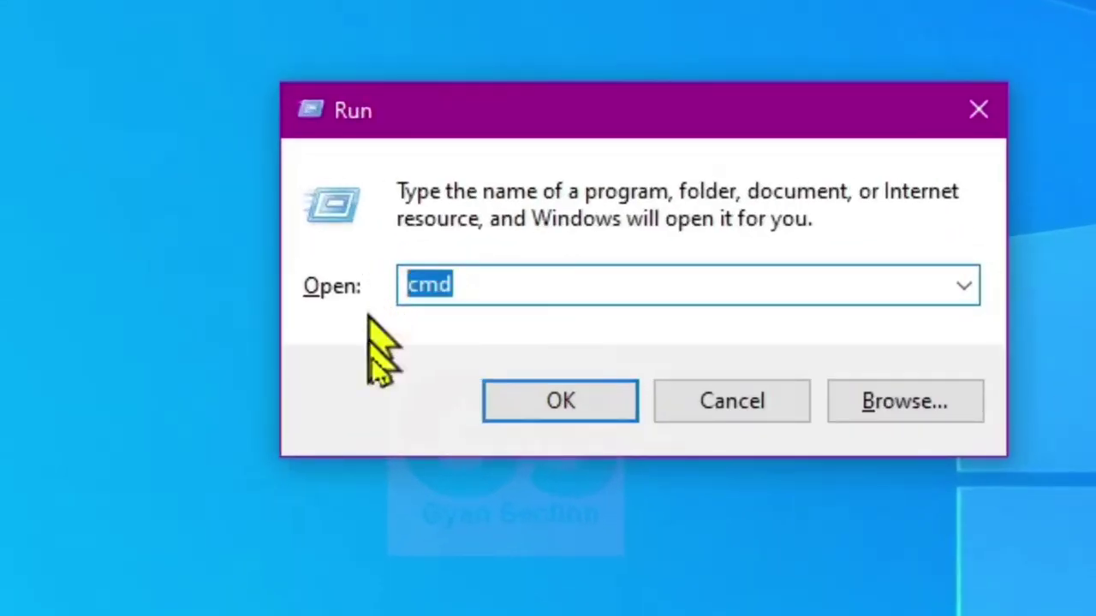
left_click(543, 403)
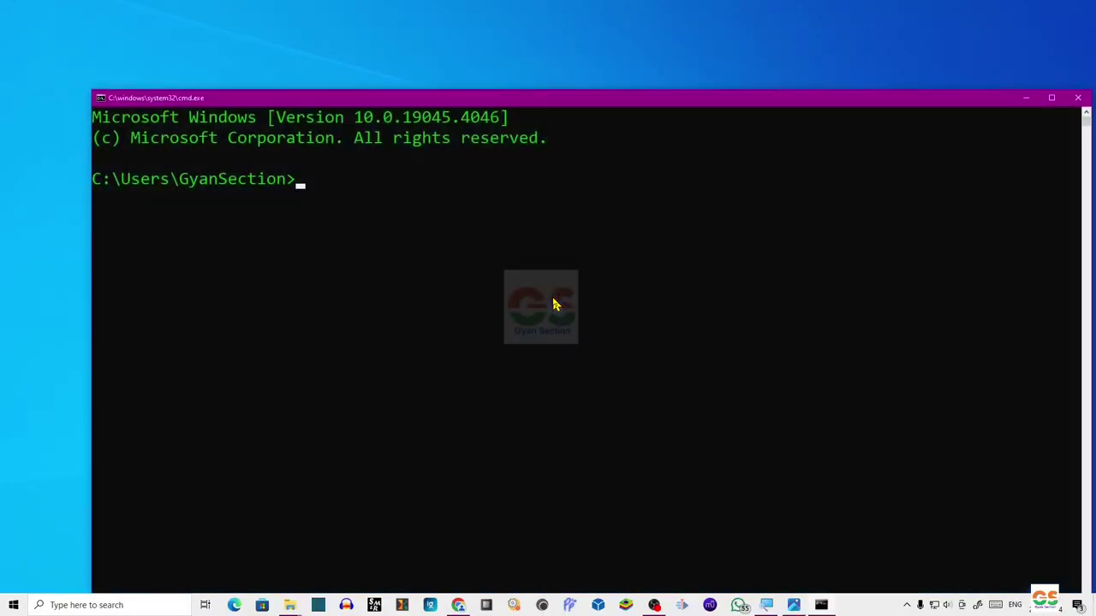
left_click(1050, 100)
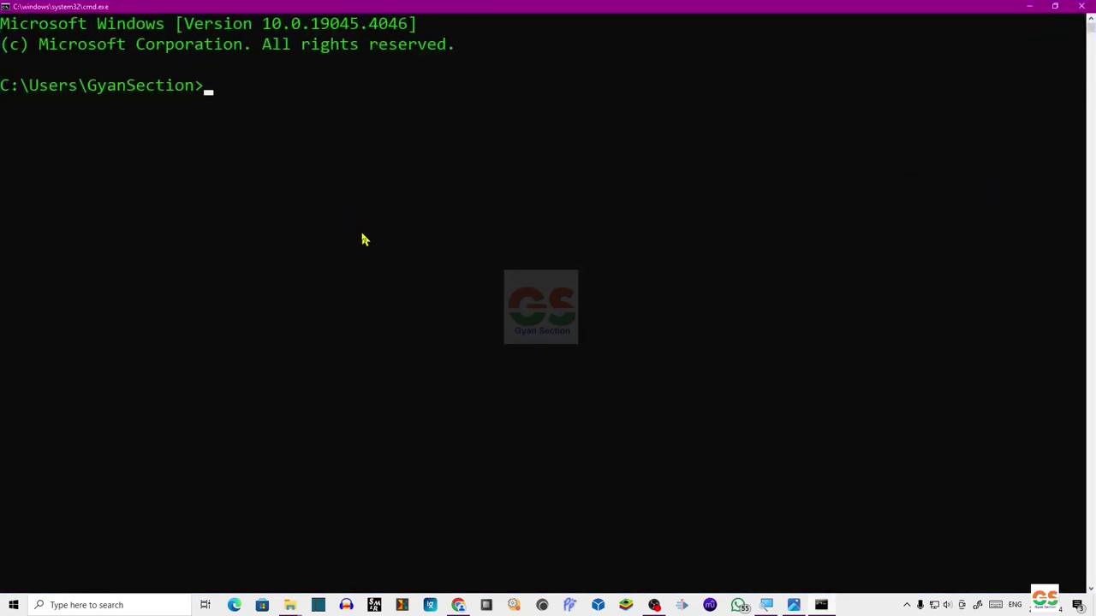
- Query the refresh rate with "wmic path win32_VideoController get CurrentRefreshRate", highlight the returned value, and close Command Prompt
type("wmic path win32_VideoController get CurrentRefreshRate")
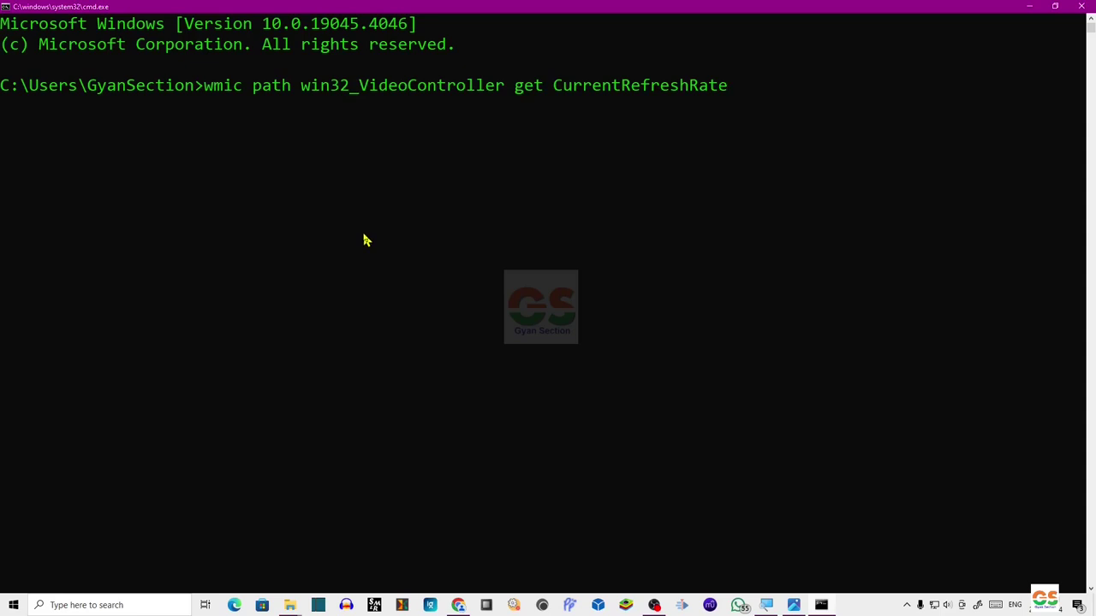
key("Return")
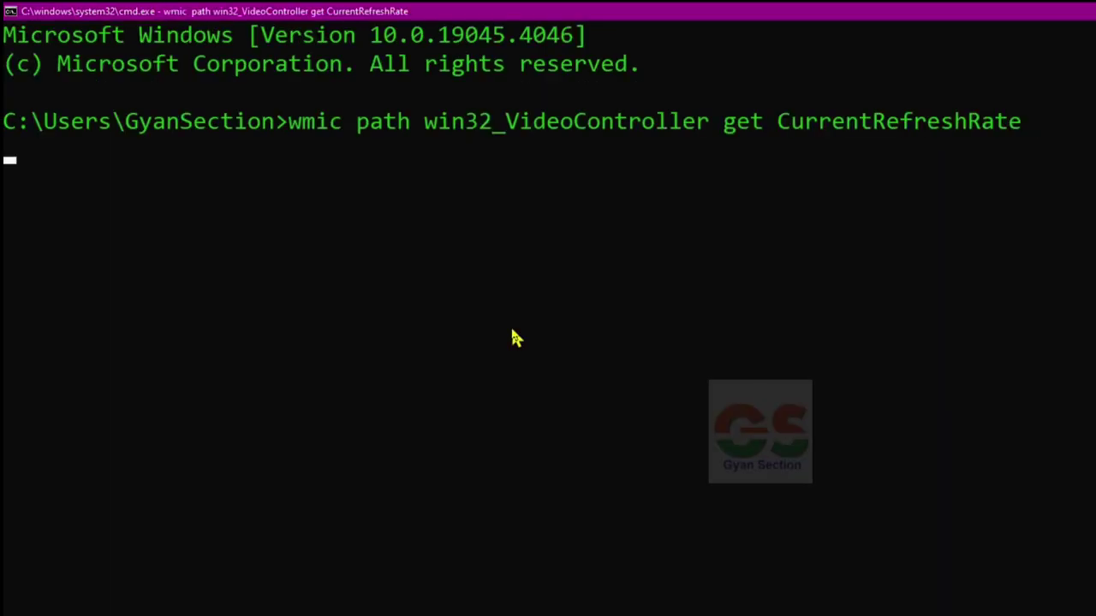
left_click_drag(140, 182, 5, 151)
left_click_drag(37, 183, 8, 200)
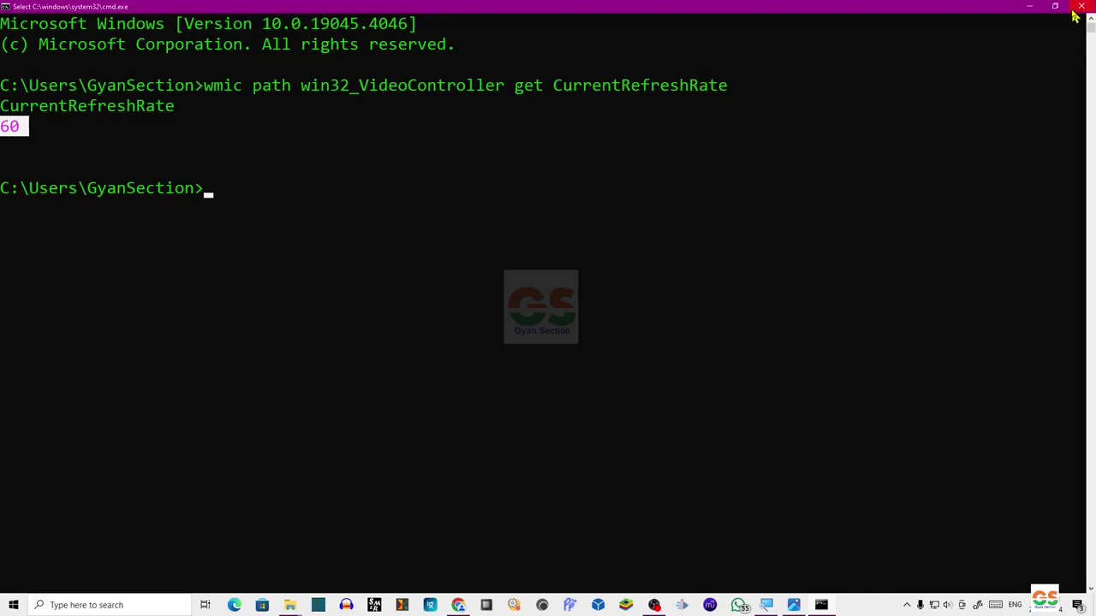
left_click(1075, 16)
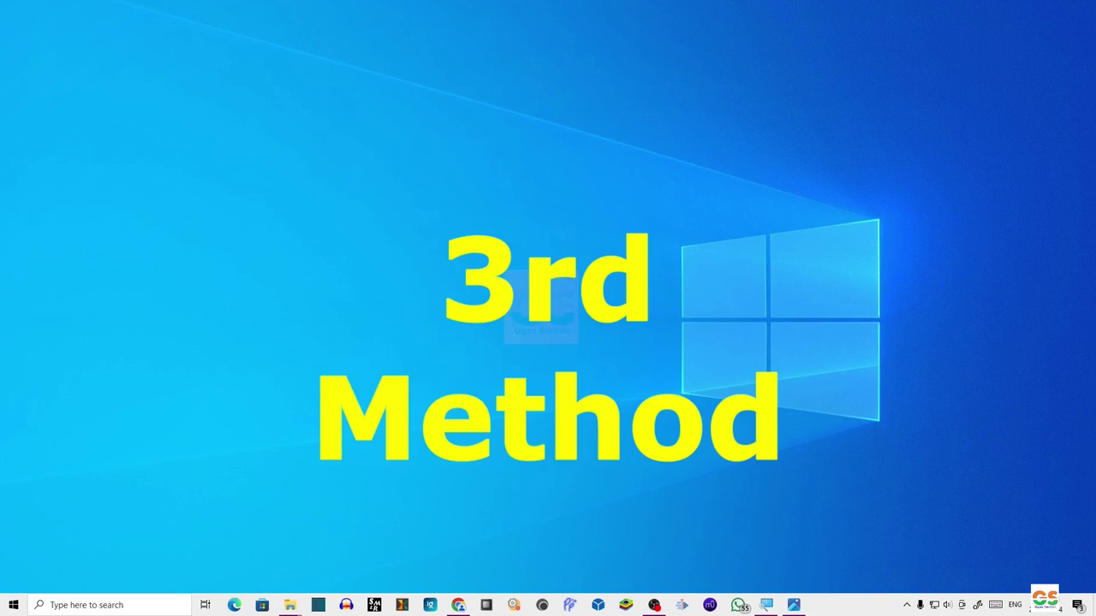
- Launch the DirectX Diagnostic Tool by running dxdiag from the Run dialog
key("super+r")
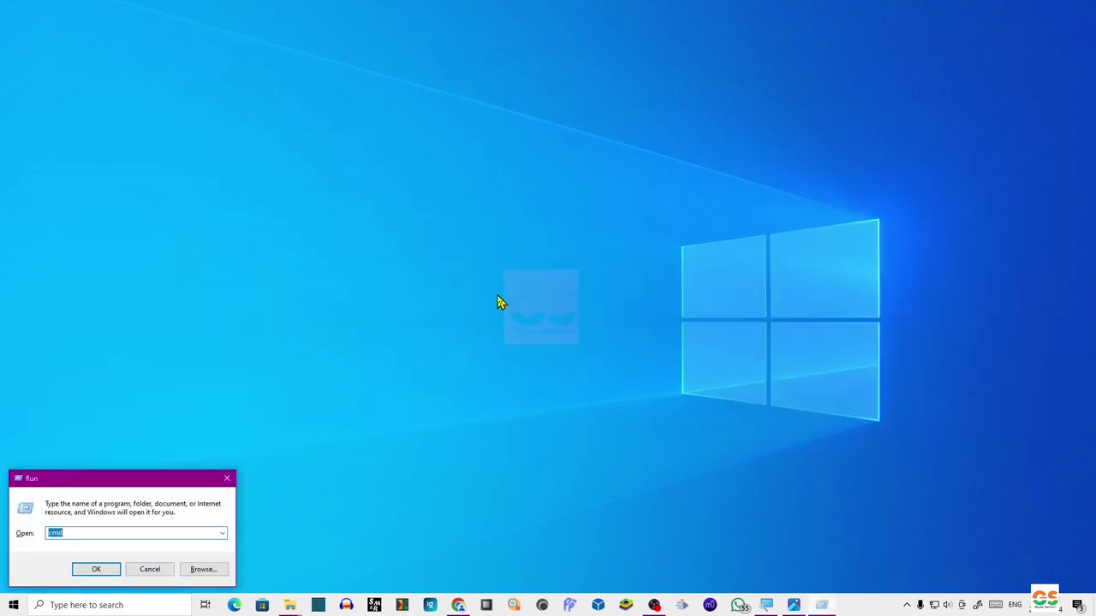
type("dxdiag")
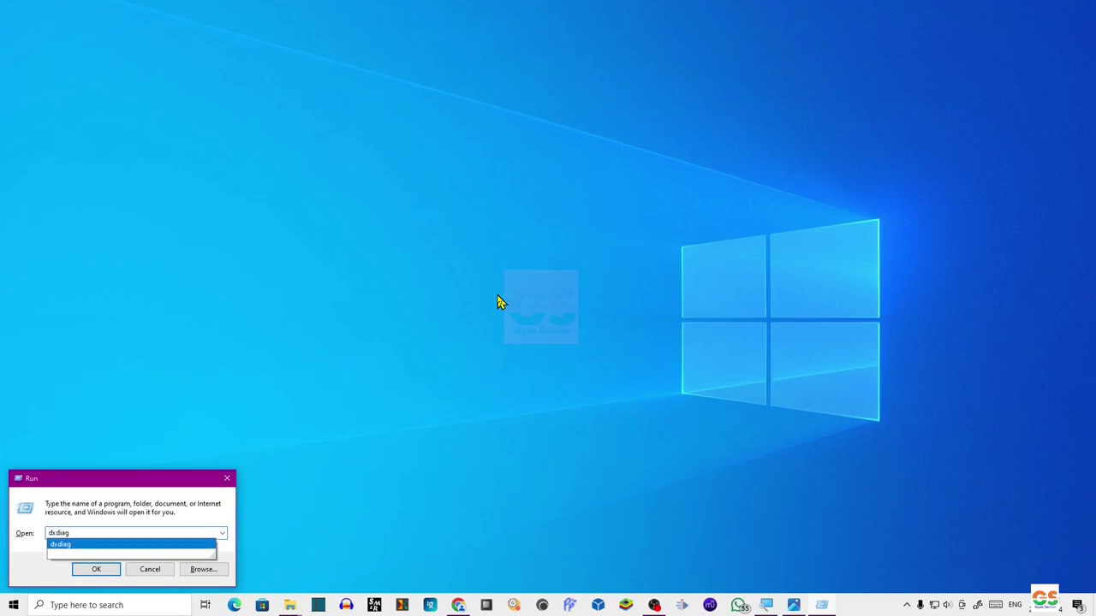
left_click_drag(130, 481, 493, 247)
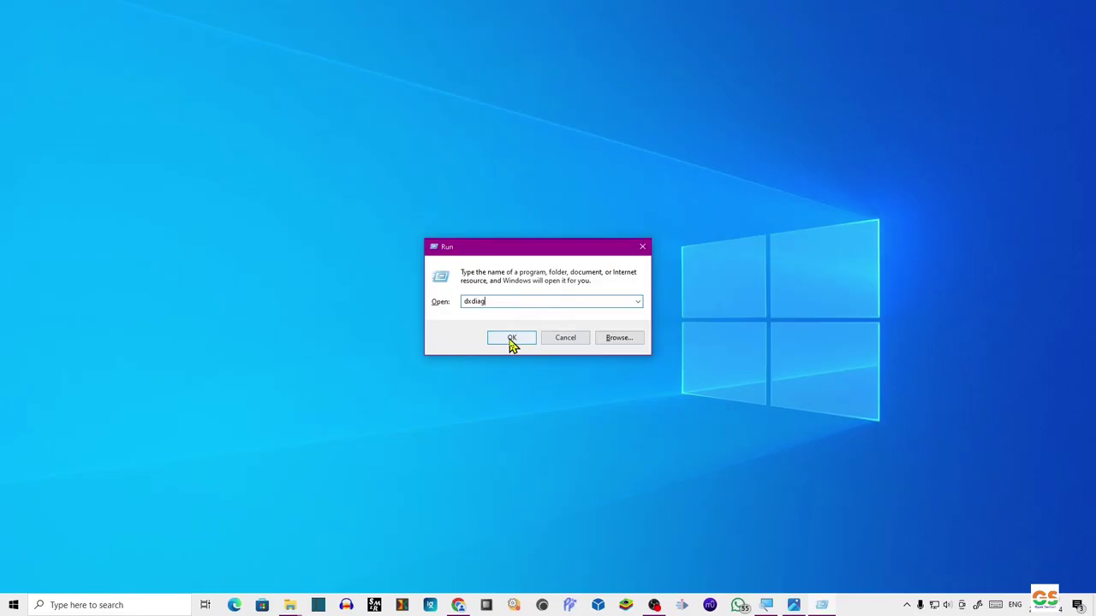
left_click(448, 451)
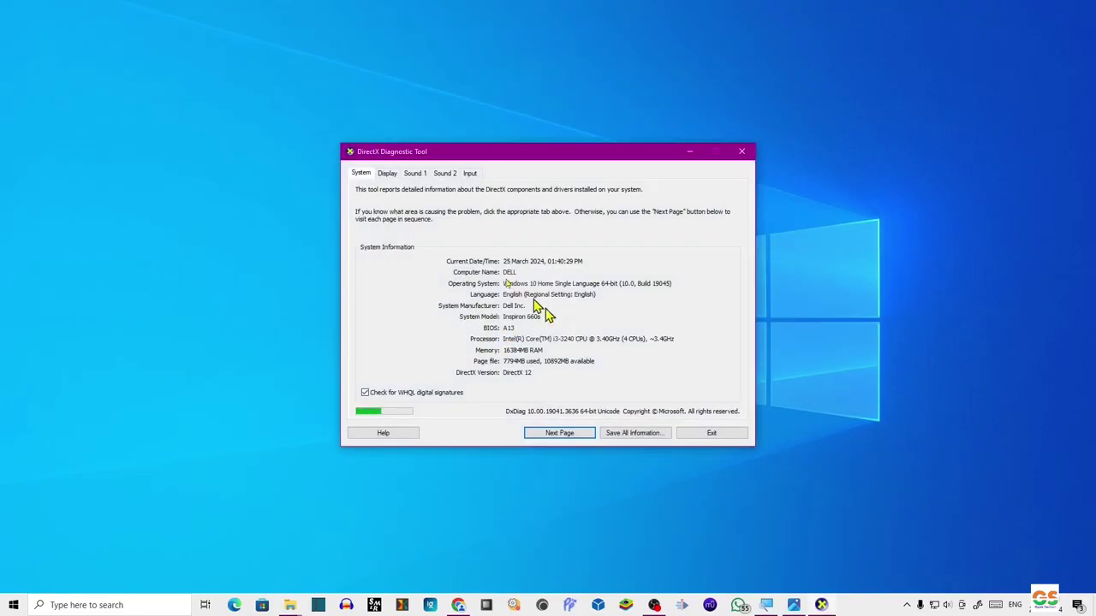
- Check the current display mode in the display device details and close the DirectX Diagnostic Tool
left_click(387, 174)
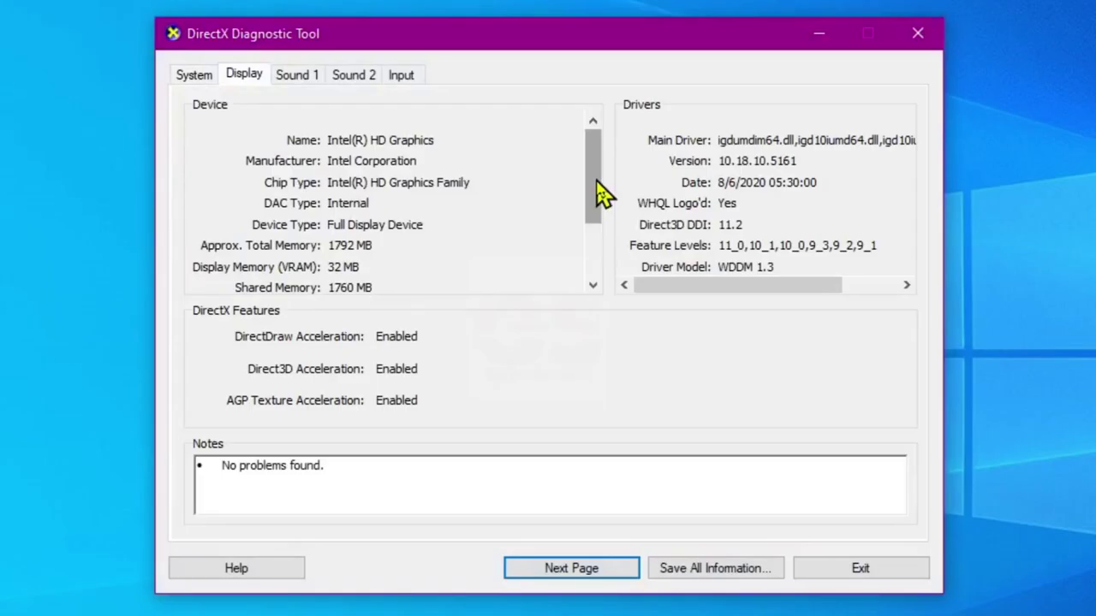
left_click_drag(575, 240, 572, 266)
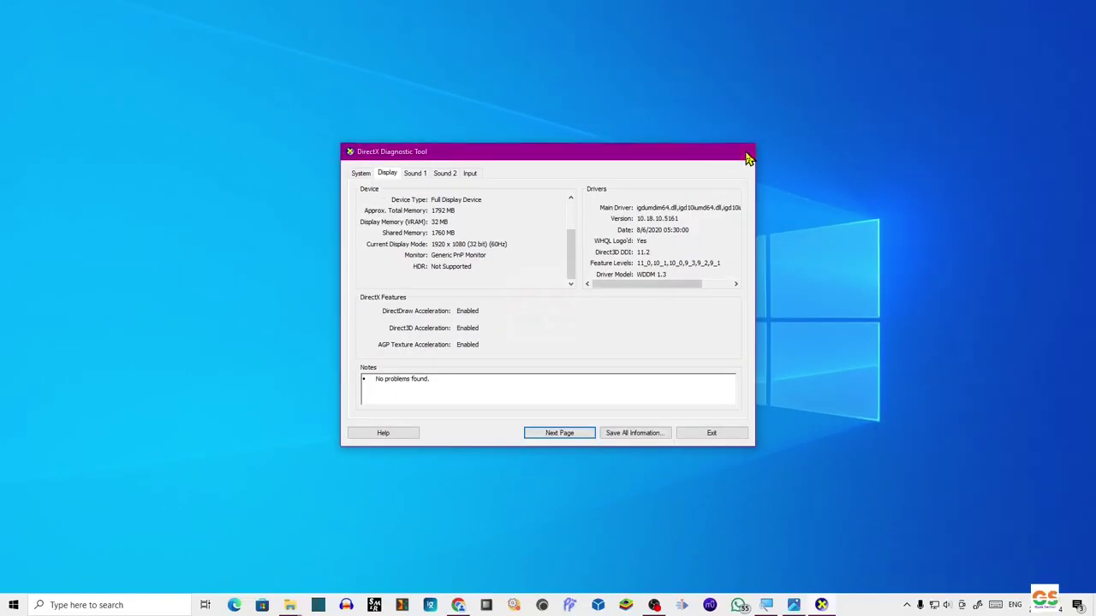
left_click(917, 33)
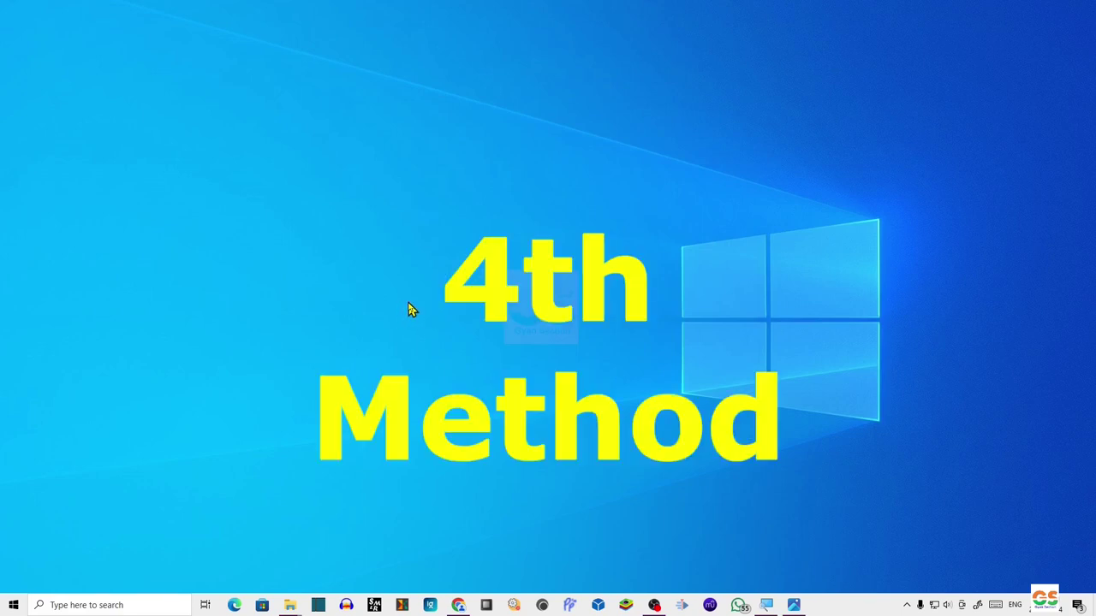
- Launch System Information by running msinfo32 from the Run dialog
key("super+r")
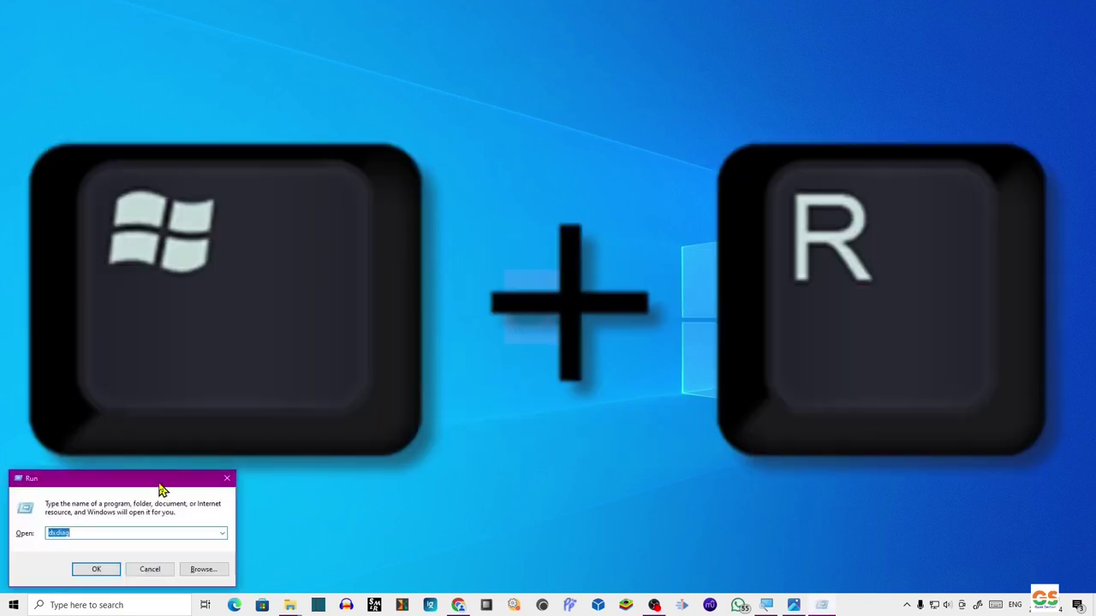
left_click_drag(162, 480, 585, 289)
type("ms")
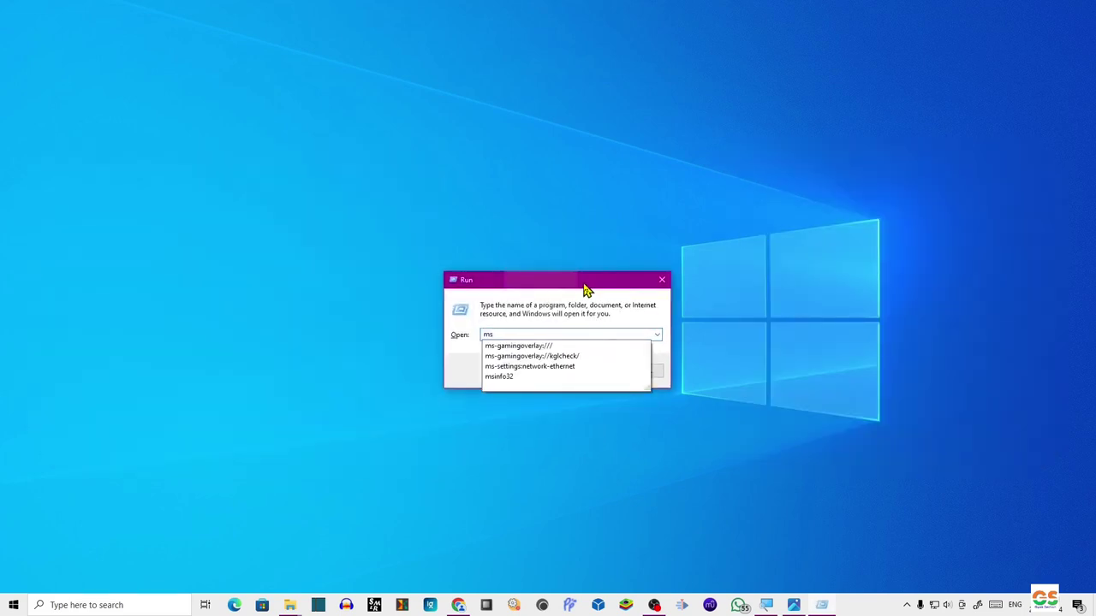
key("Down")
key("Down")
key("Down")
key("Down")
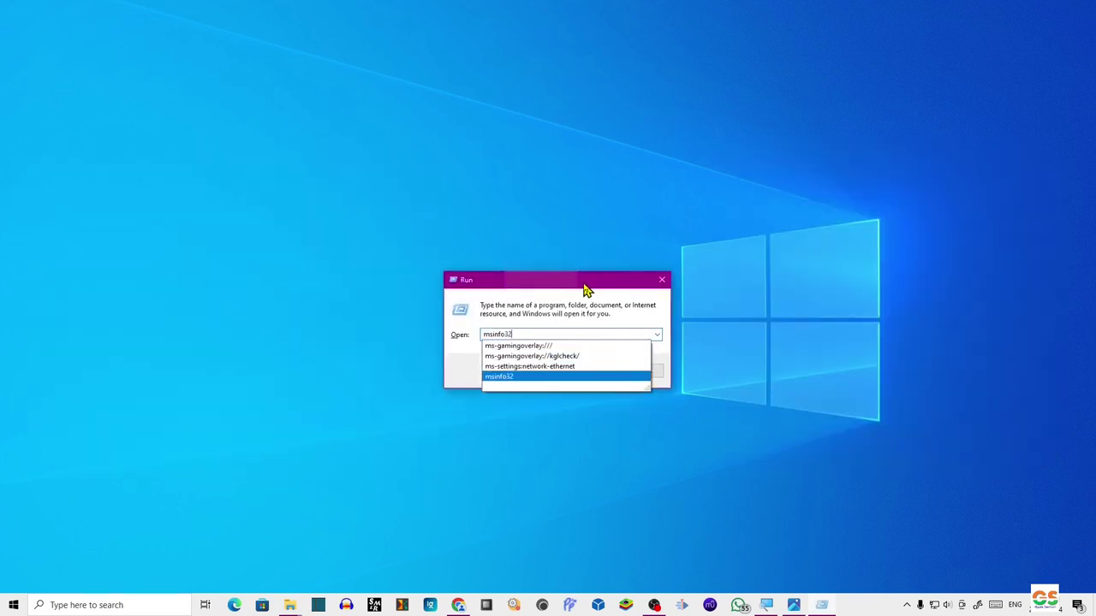
left_click(528, 378)
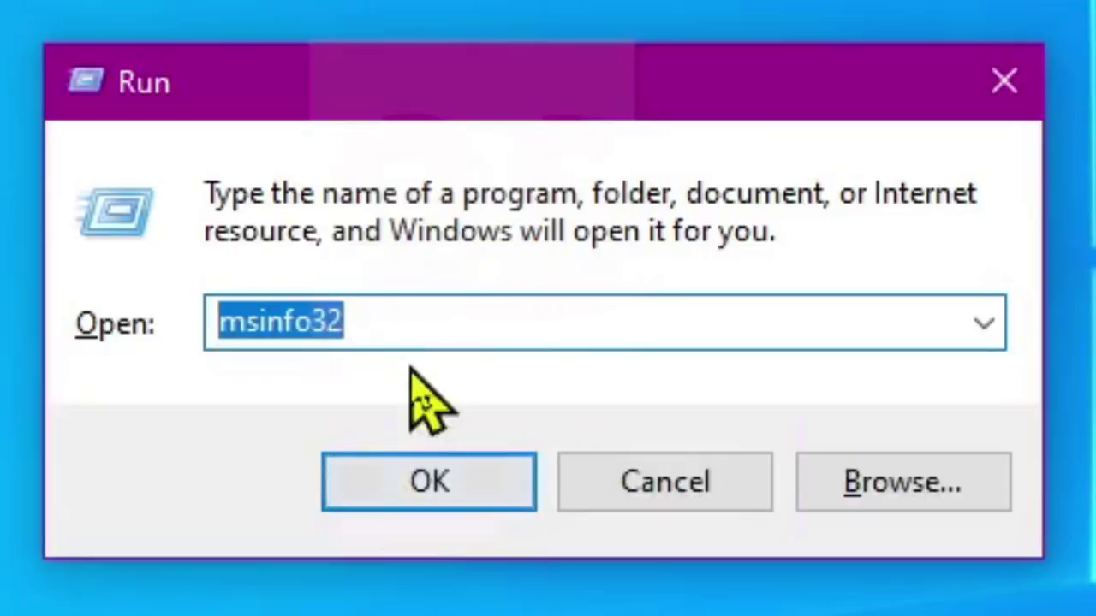
left_click(392, 324)
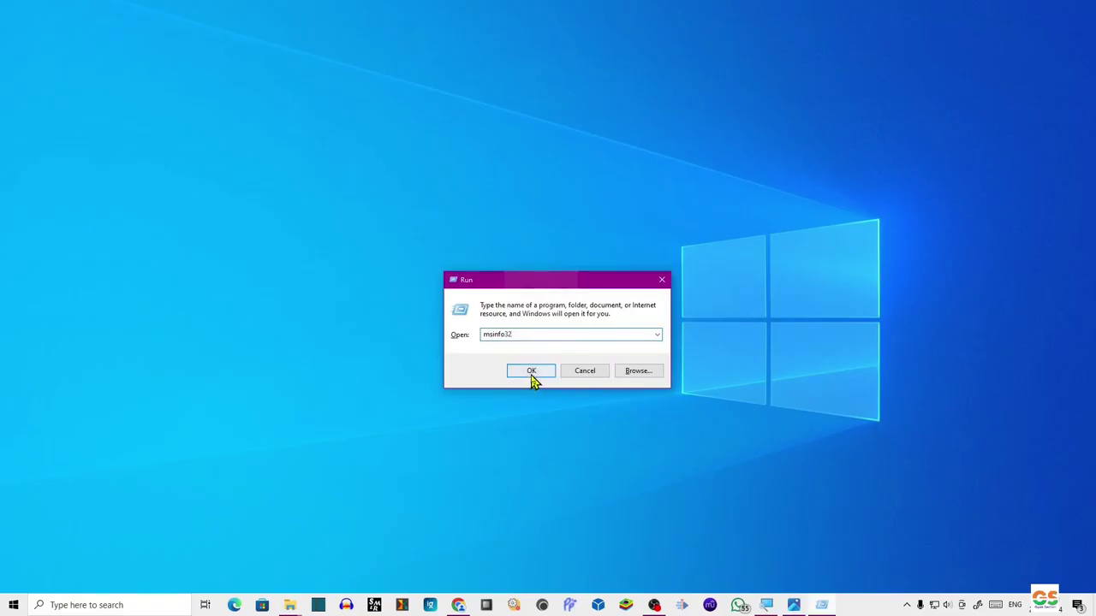
left_click(436, 488)
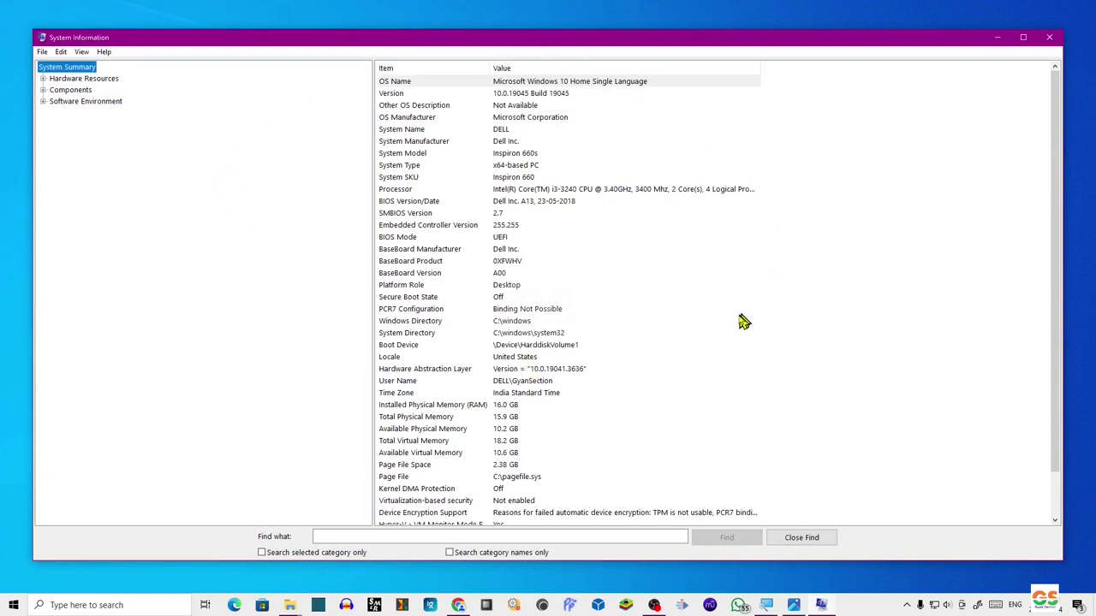
- Examine the Display details under Components in System Information for the resolution and refresh rate
left_click(42, 89)
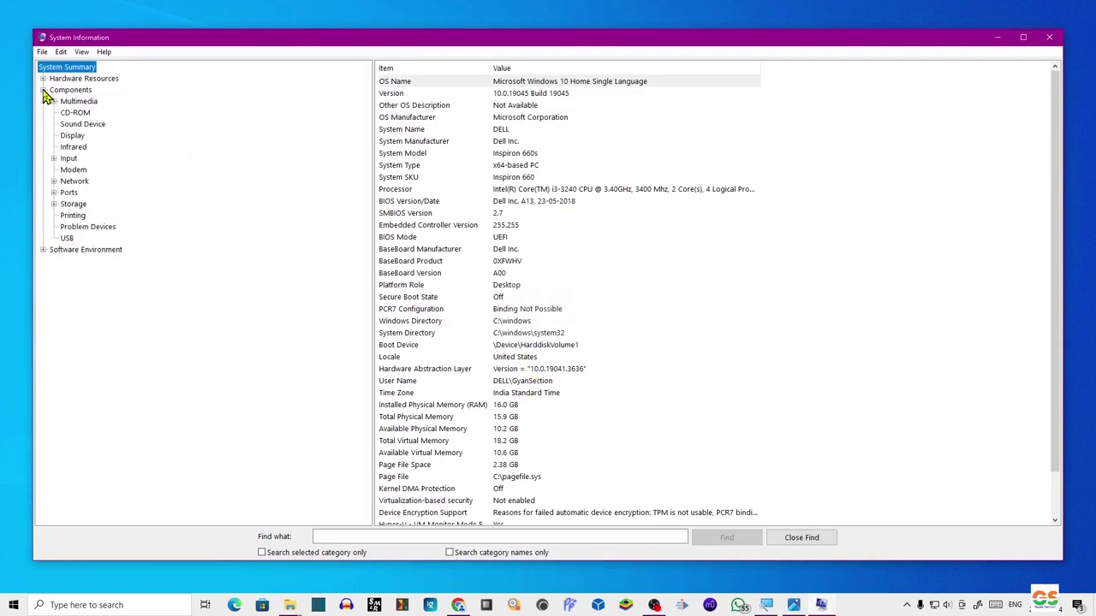
left_click(72, 135)
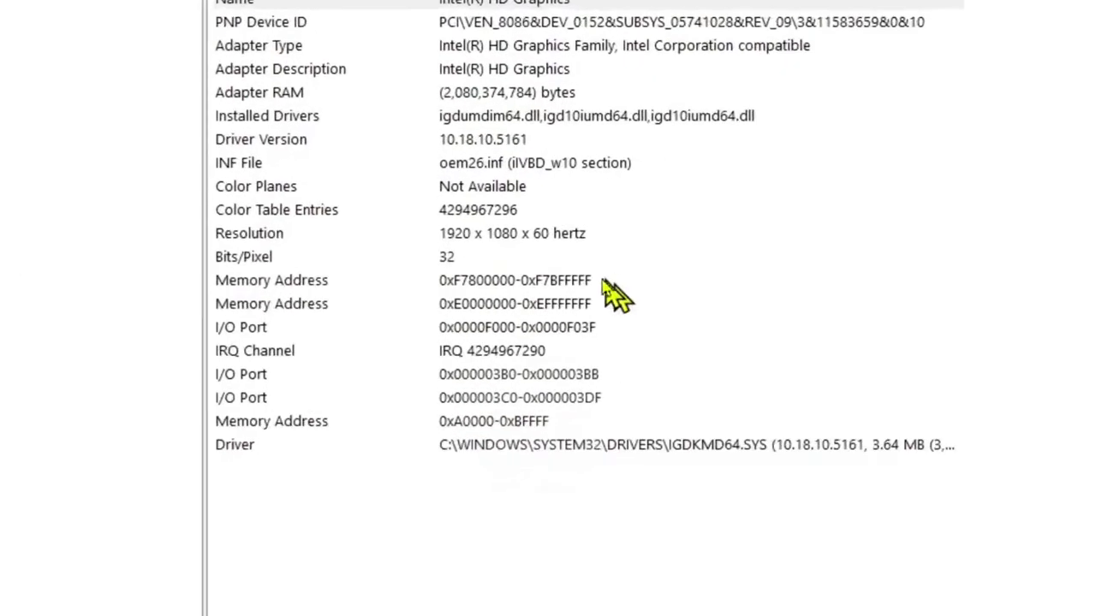
left_click(111, 262)
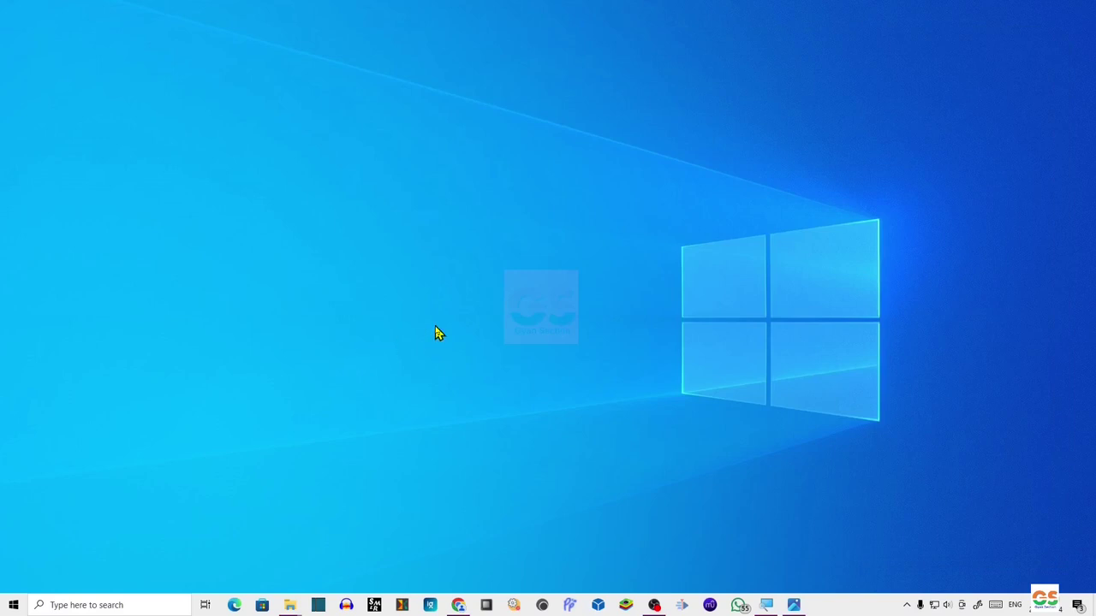
- Open the display adapter properties by running "rundll32.exe display.dll,ShowAdapterSettings" from the Run dialog
key("super+r")
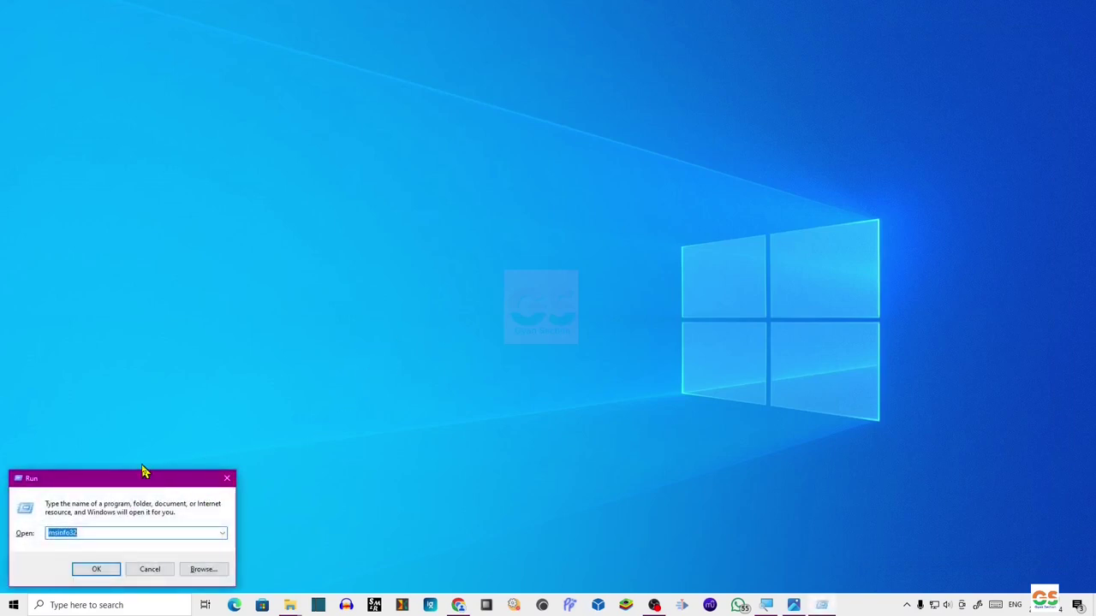
left_click_drag(143, 471, 603, 214)
left_click(682, 273)
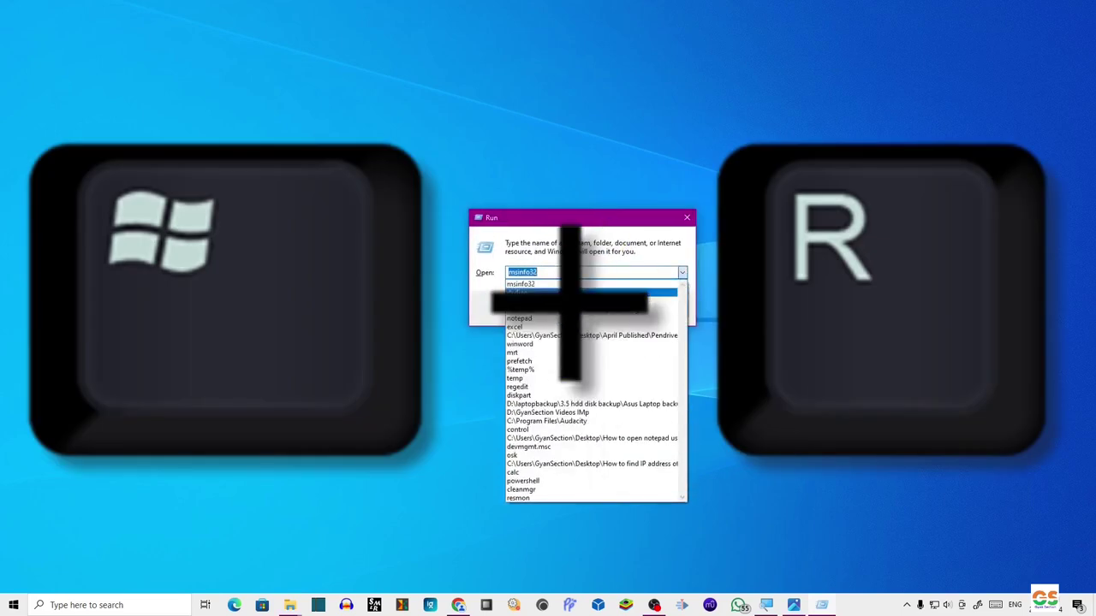
left_click(618, 310)
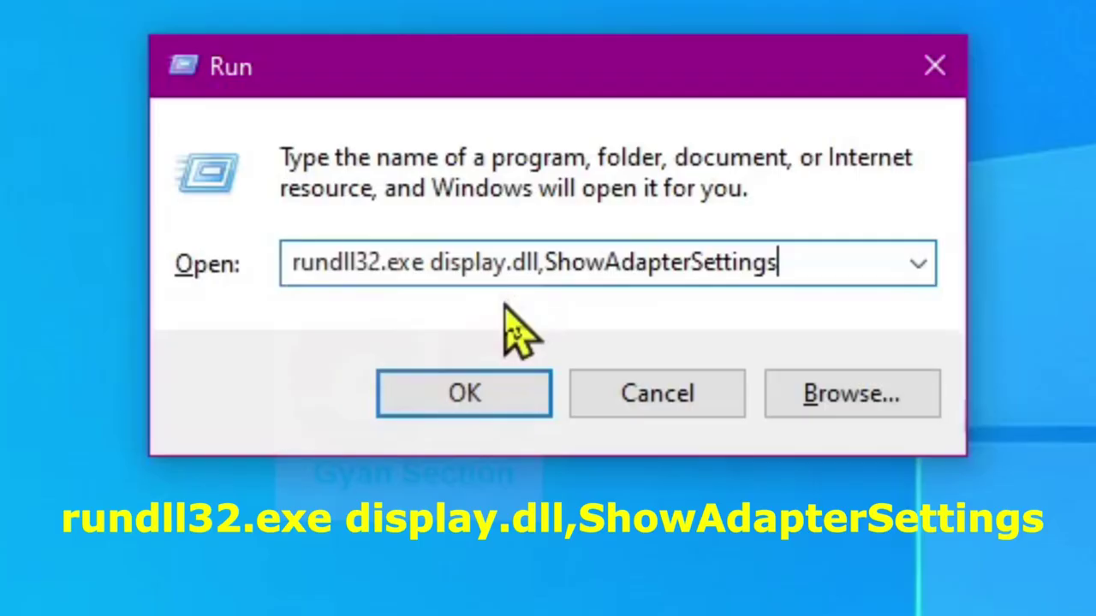
left_click(494, 395)
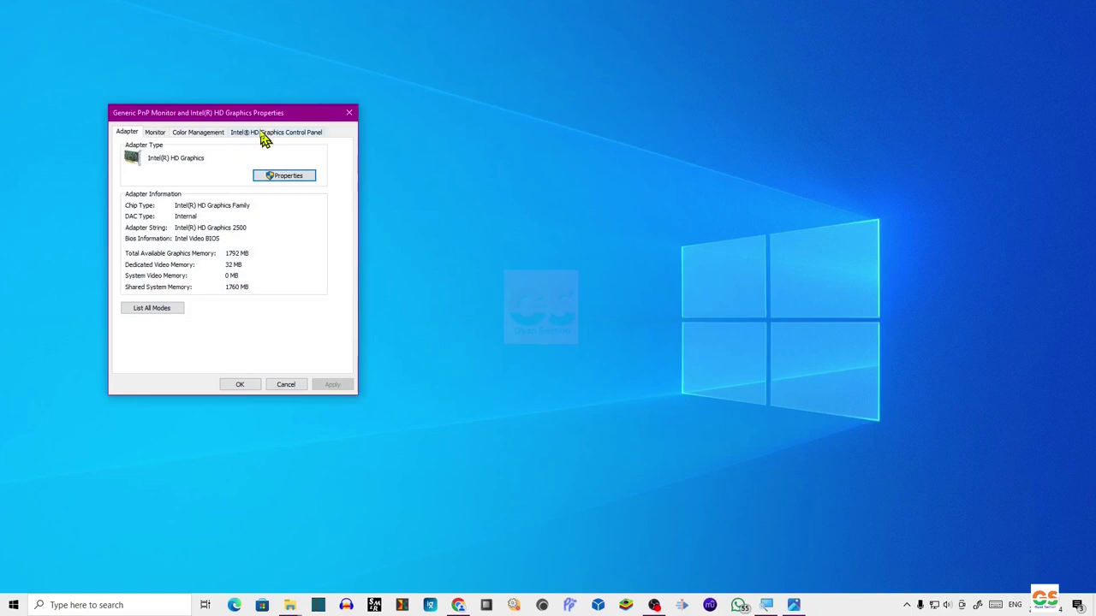
- Review the screen refresh rate options in the monitor settings and close the adapter properties dialog
left_click_drag(261, 112, 579, 147)
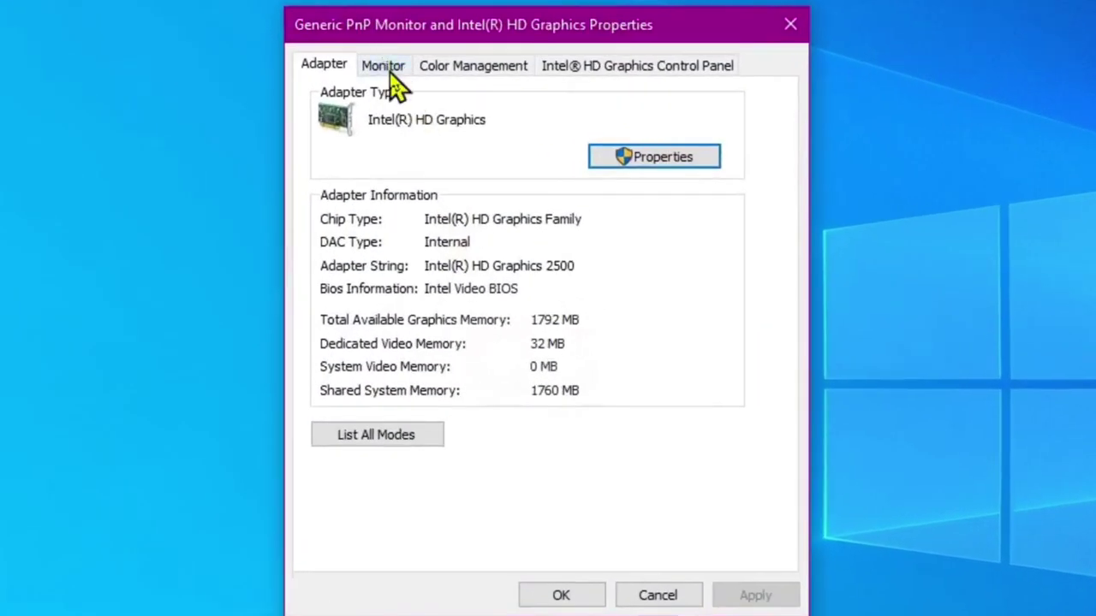
left_click(387, 67)
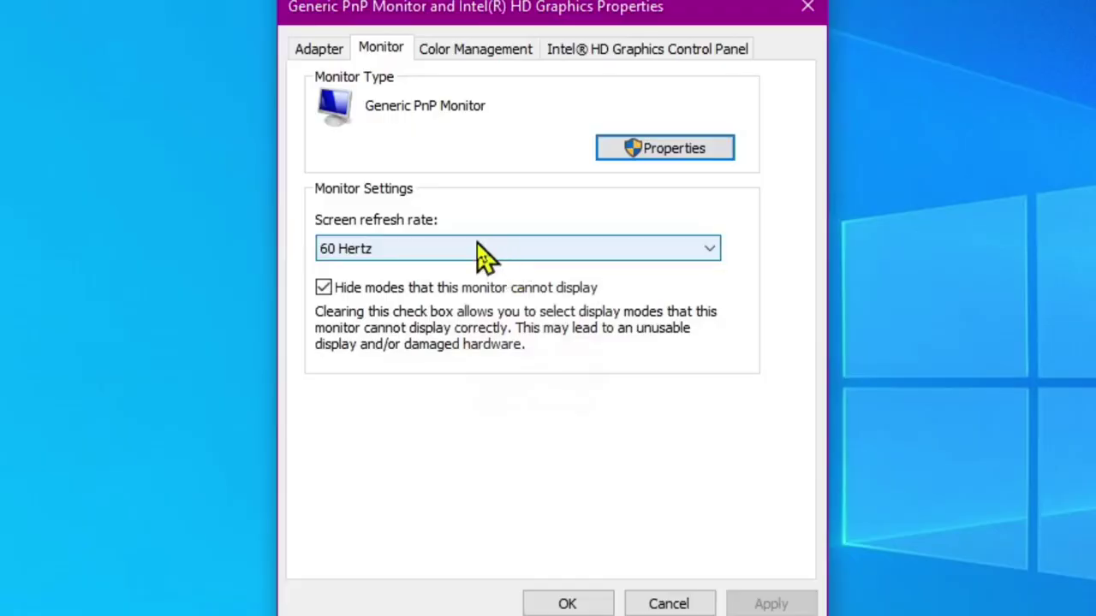
left_click(478, 243)
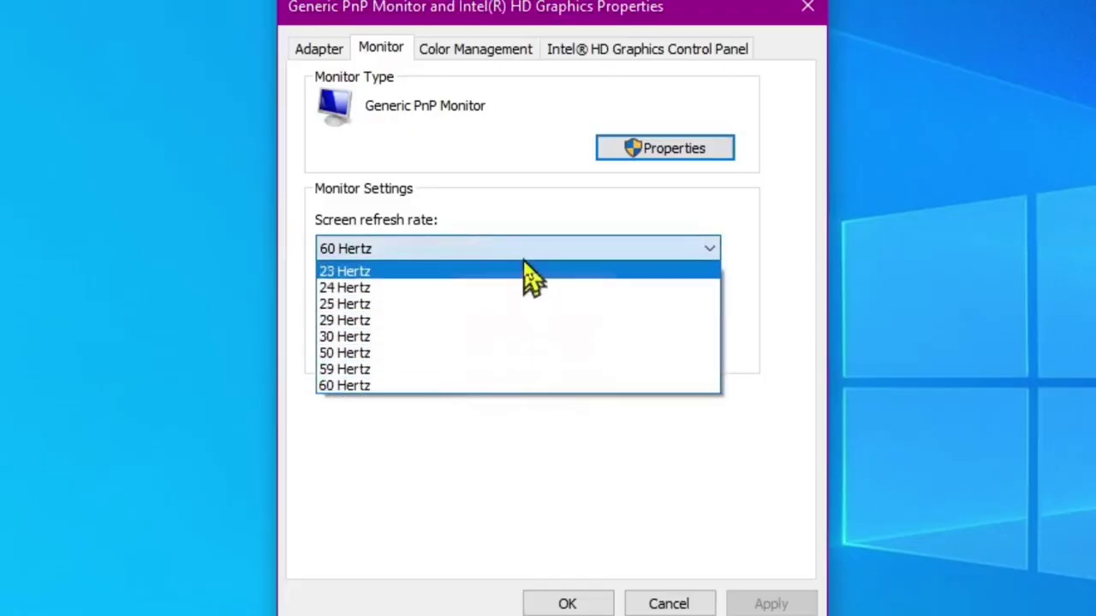
left_click(556, 409)
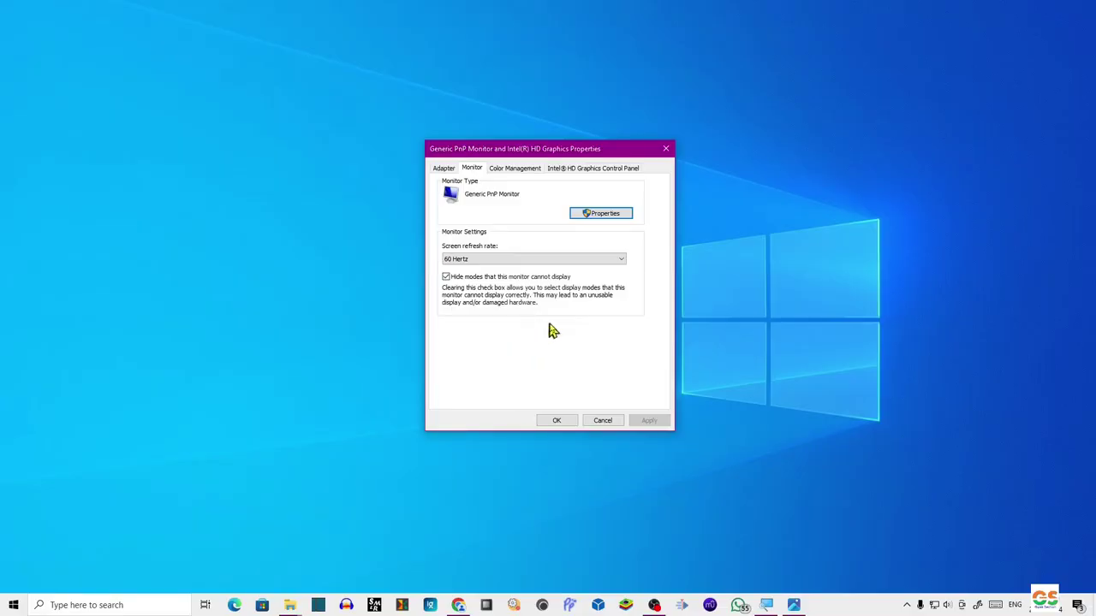
left_click(557, 420)
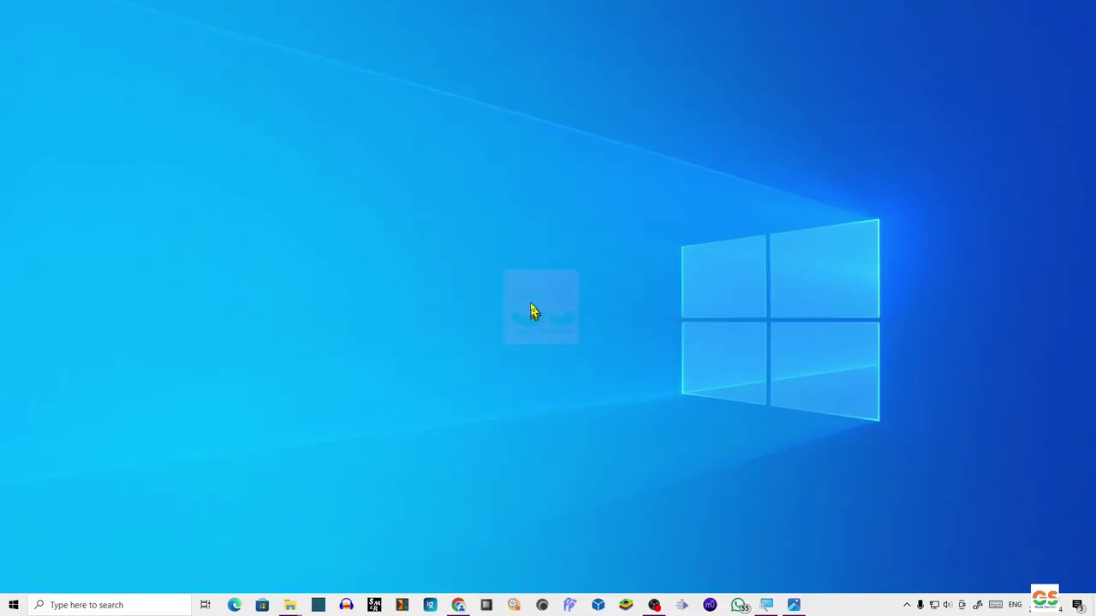